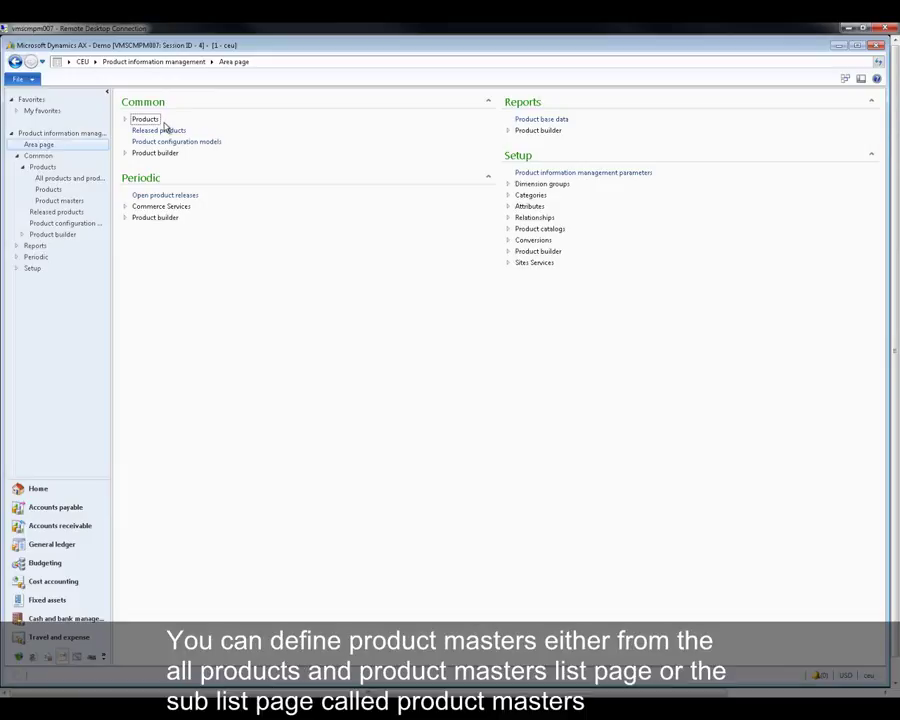
# Step: Open the product masters list and start a new product of type Item with subtype Product master
pyautogui.click(126, 120)
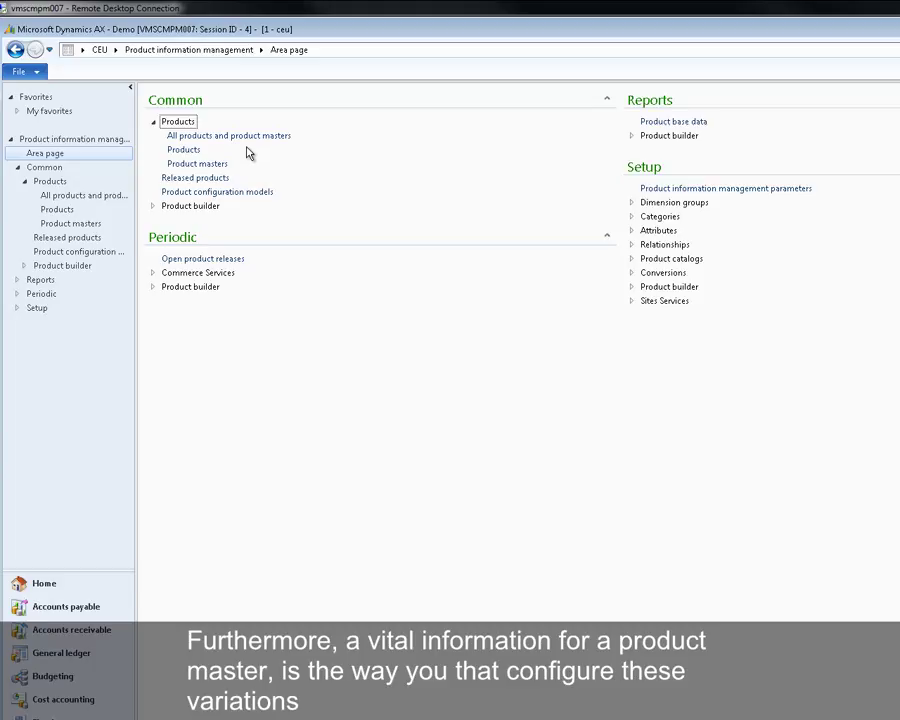
pyautogui.click(222, 164)
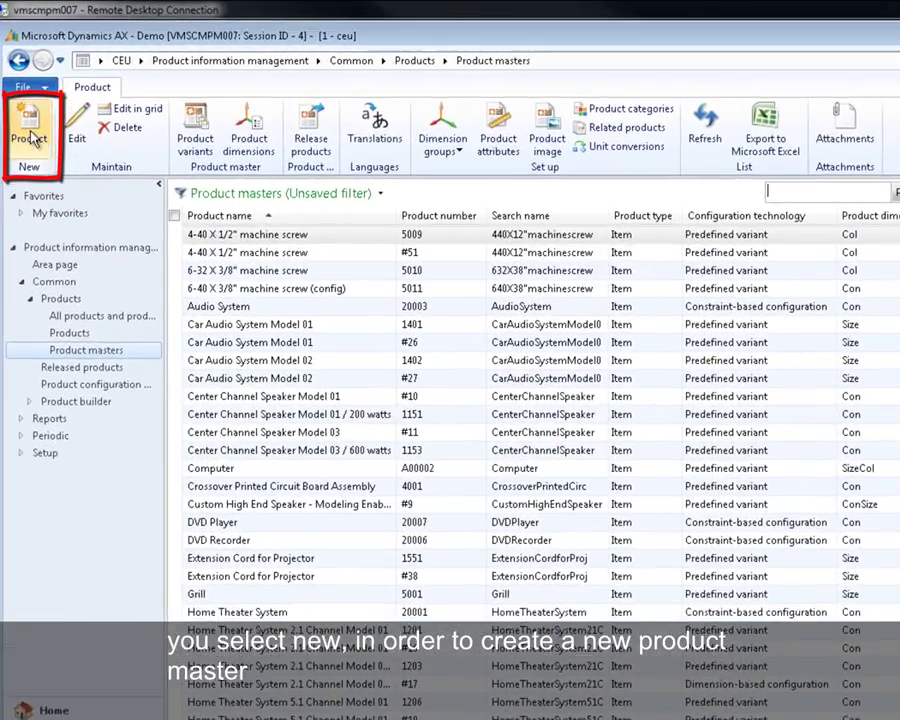
pyautogui.click(24, 108)
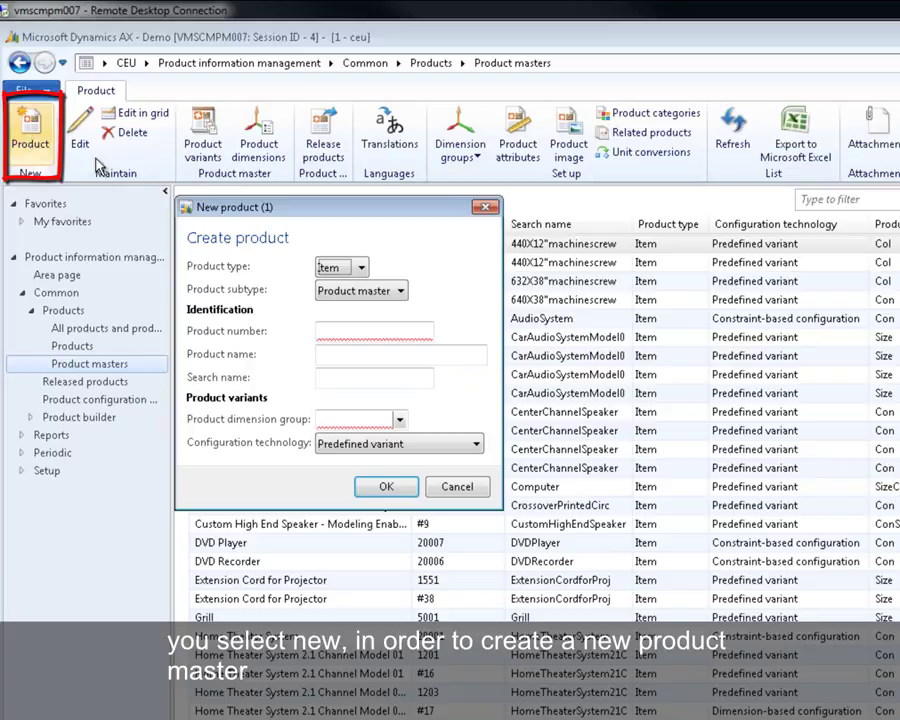
pyautogui.click(361, 268)
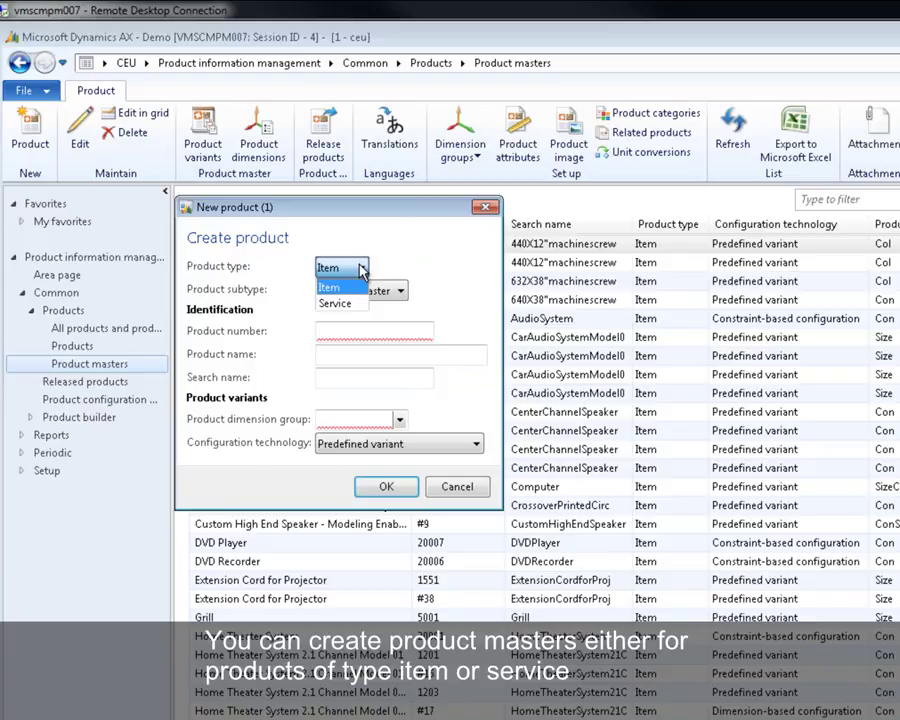
pyautogui.click(403, 292)
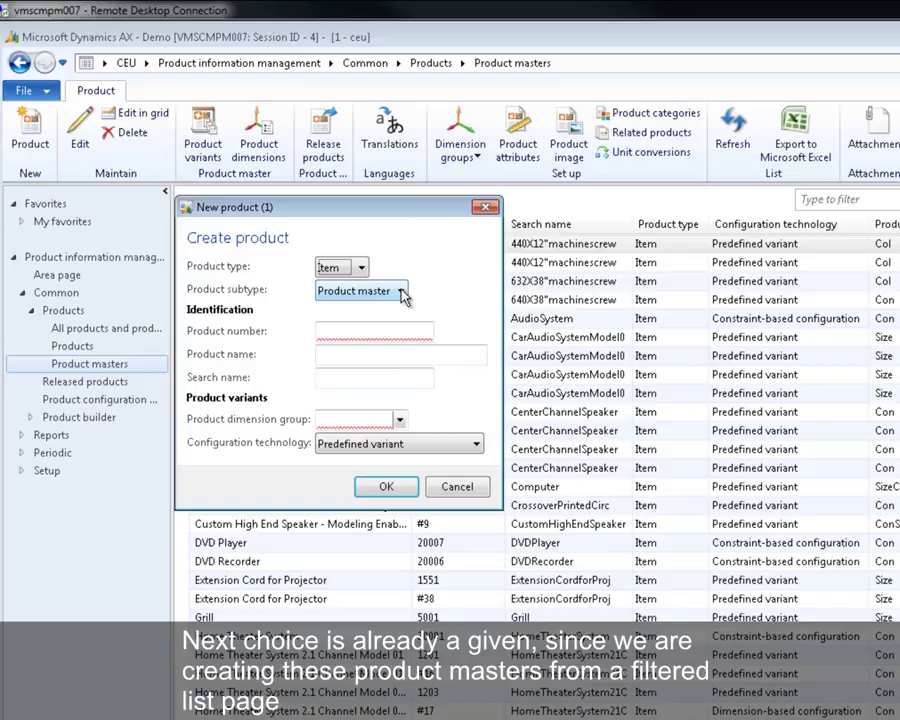
# Step: Identify the new product with number 002, name "Plasma Television Model 02" and search name "Plasma"
pyautogui.click(400, 327)
pyautogui.write('002')
pyautogui.press('Tab')
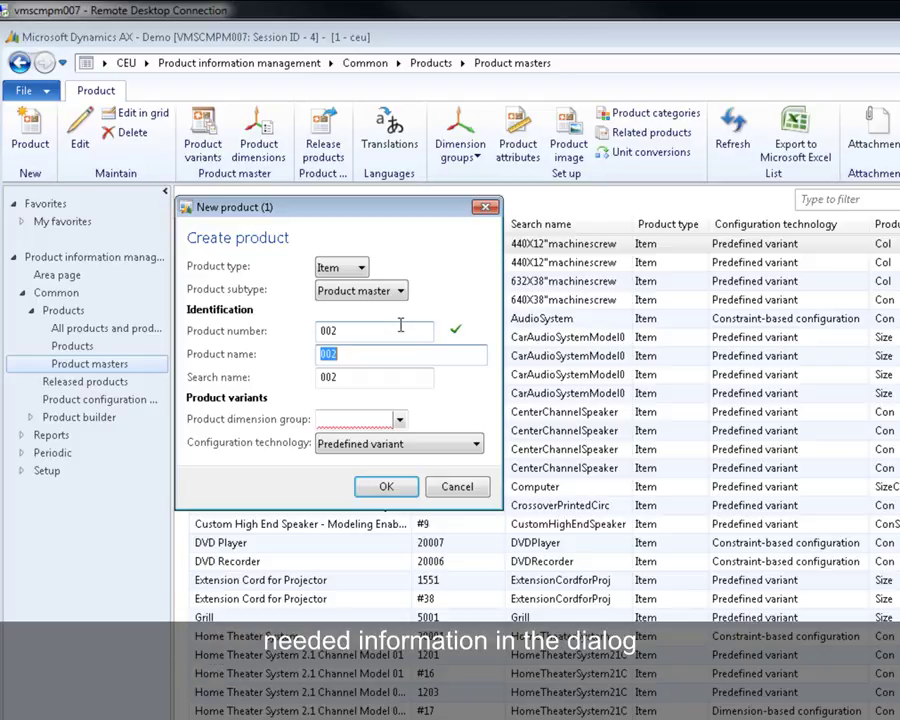
pyautogui.write('Plasma Television Model 02')
pyautogui.press('Tab')
pyautogui.write('Plasma')
pyautogui.press('Tab')
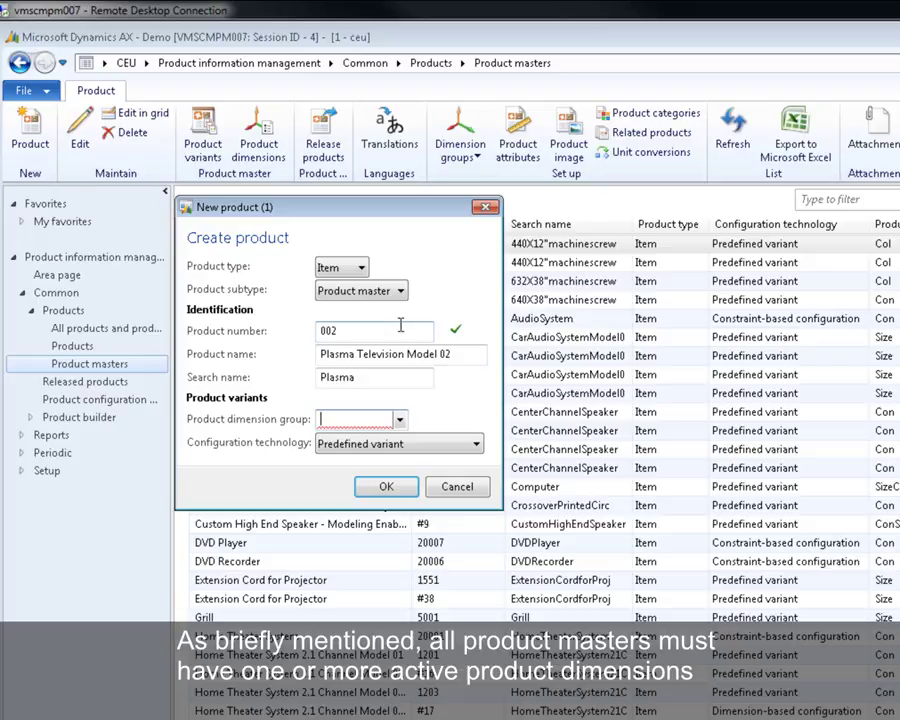
# Step: Assign the ConSizeCol product dimension group and Predefined variant configuration technology, and create the product master
pyautogui.click(399, 421)
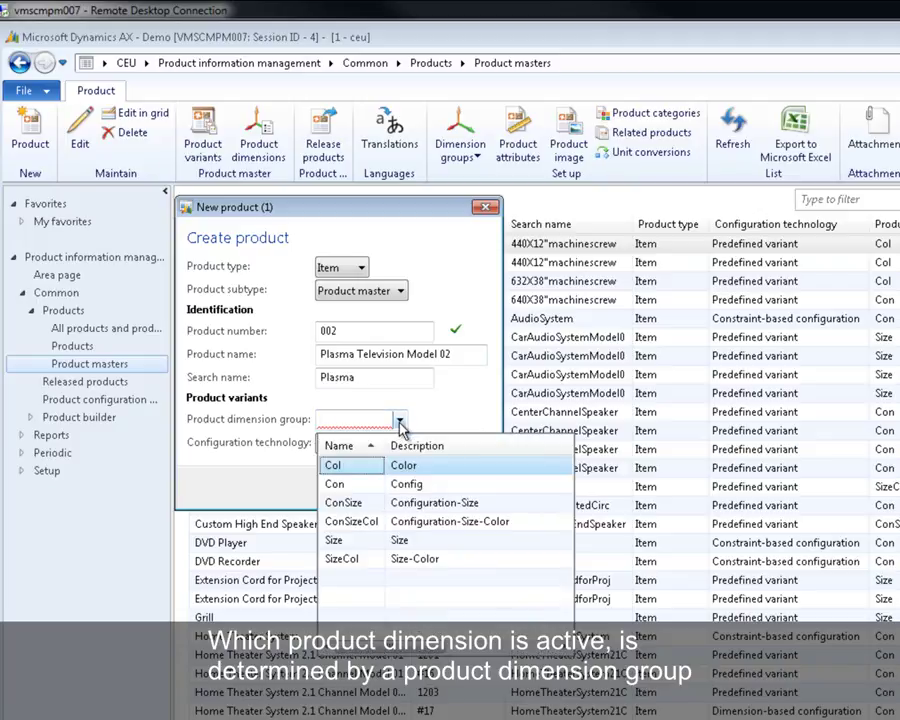
pyautogui.click(416, 528)
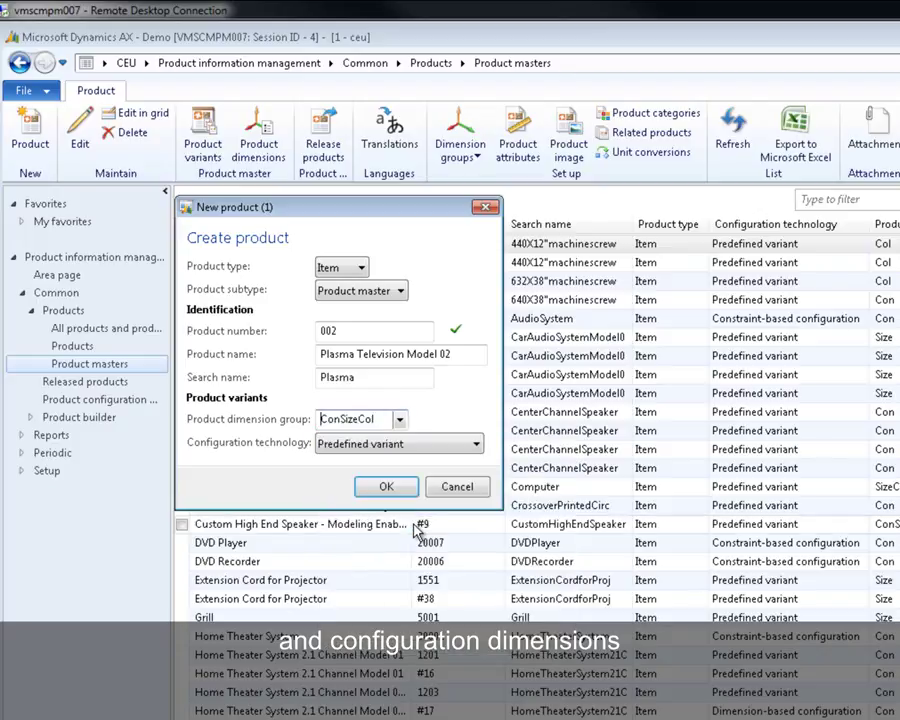
pyautogui.click(477, 446)
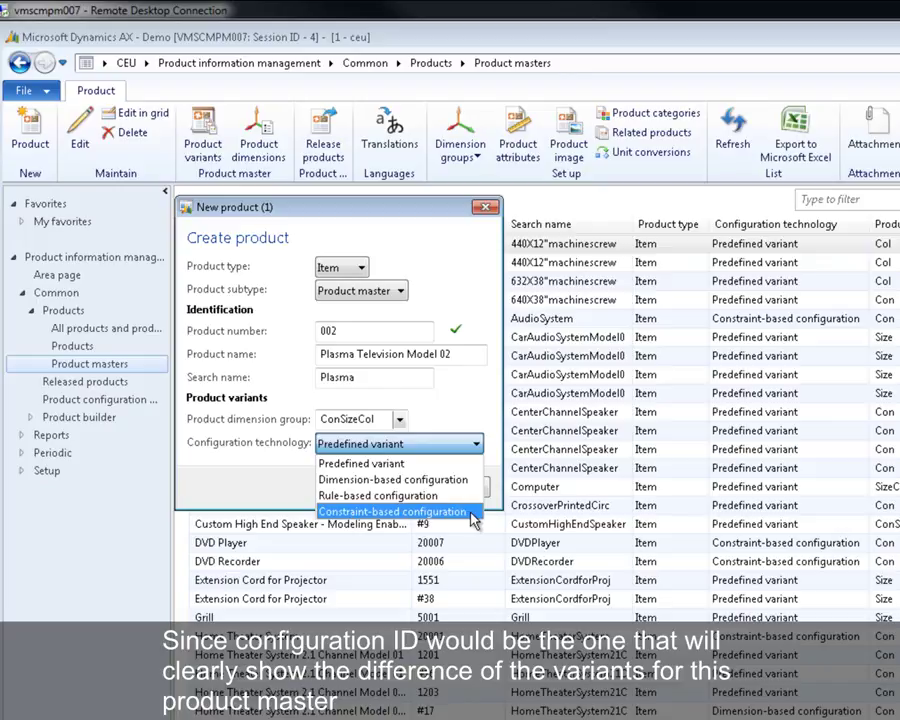
pyautogui.click(434, 466)
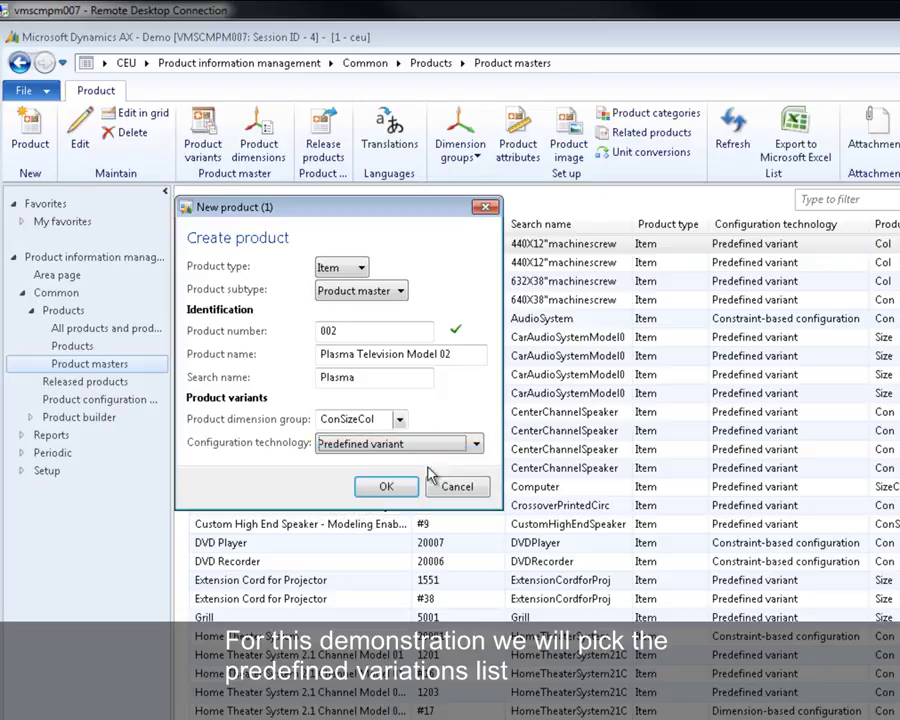
pyautogui.click(398, 490)
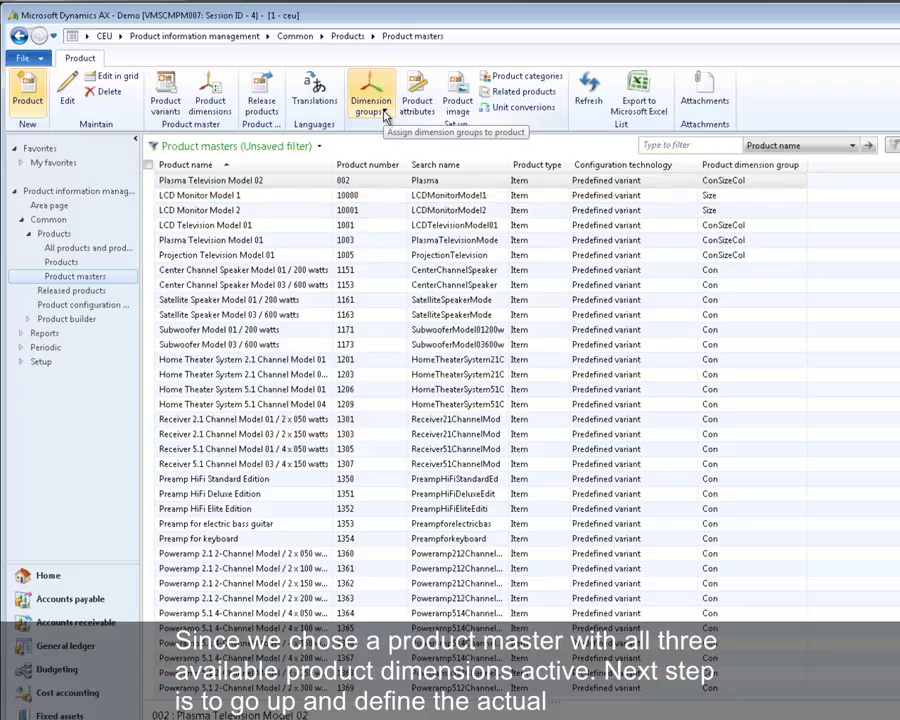
# Step: Review the configurations, sizes and colors defined in the product dimensions of Plasma Television Model 02
pyautogui.click(215, 103)
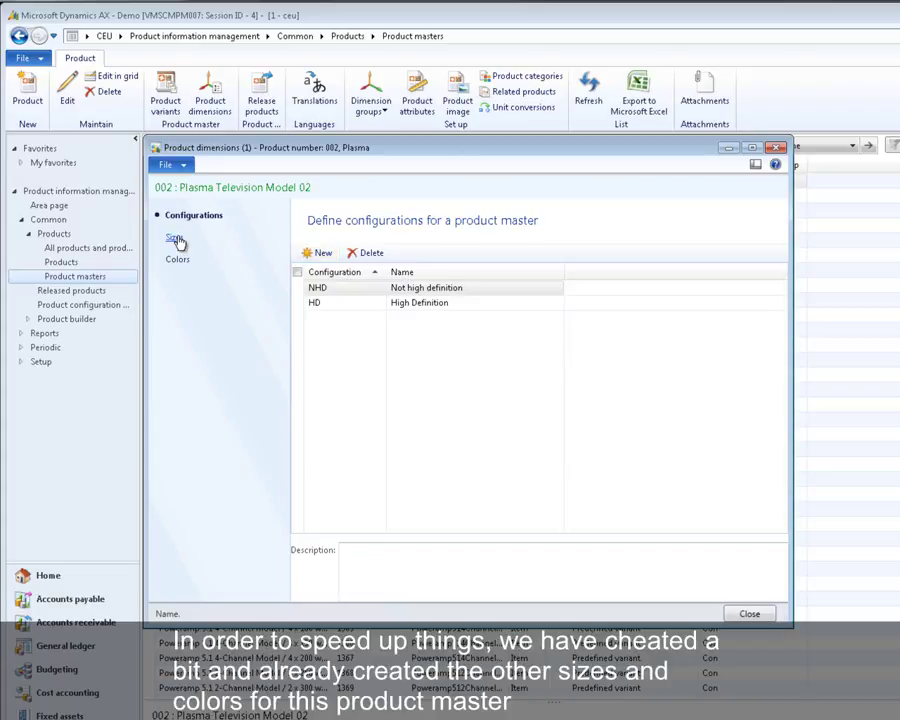
pyautogui.click(176, 240)
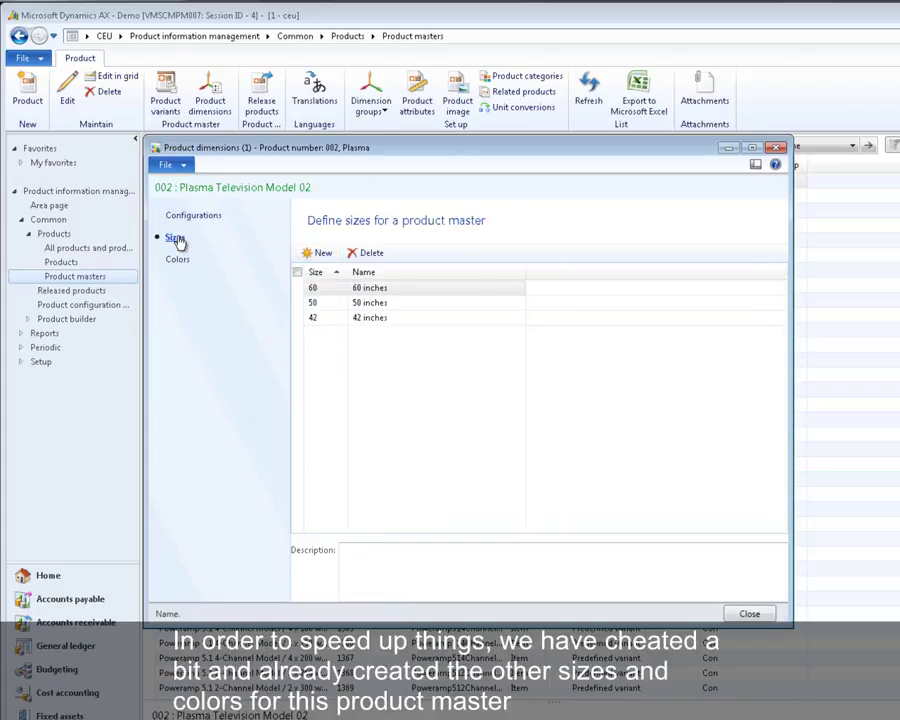
pyautogui.click(177, 261)
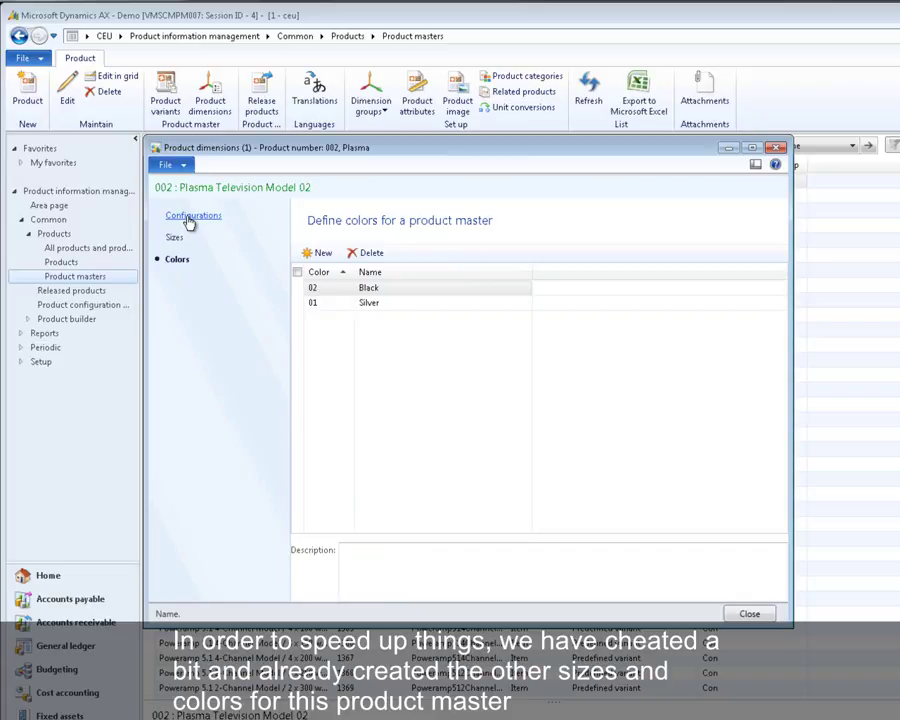
pyautogui.click(187, 218)
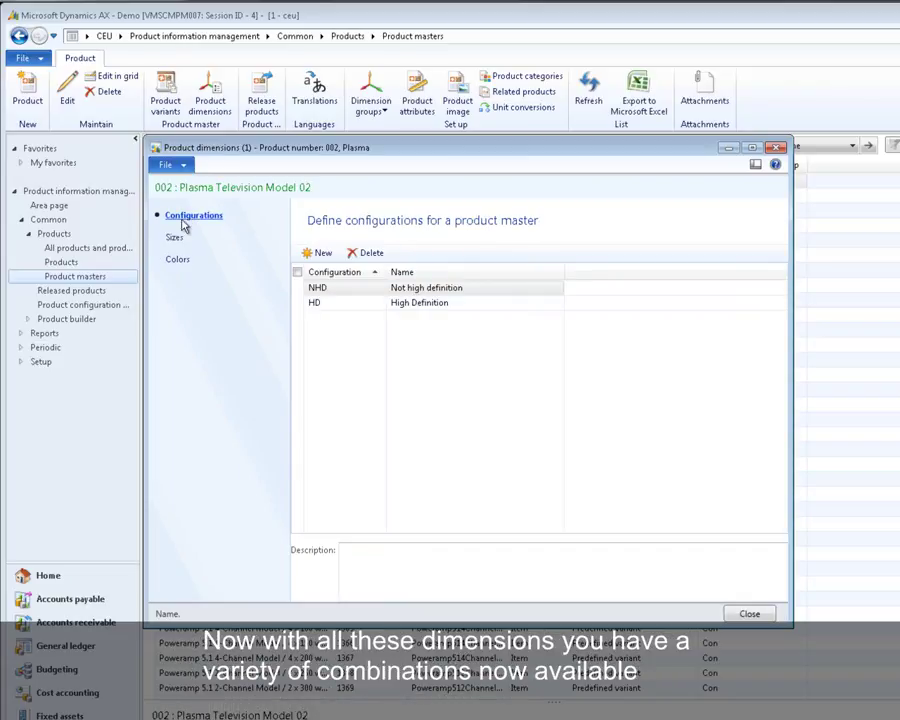
pyautogui.click(751, 616)
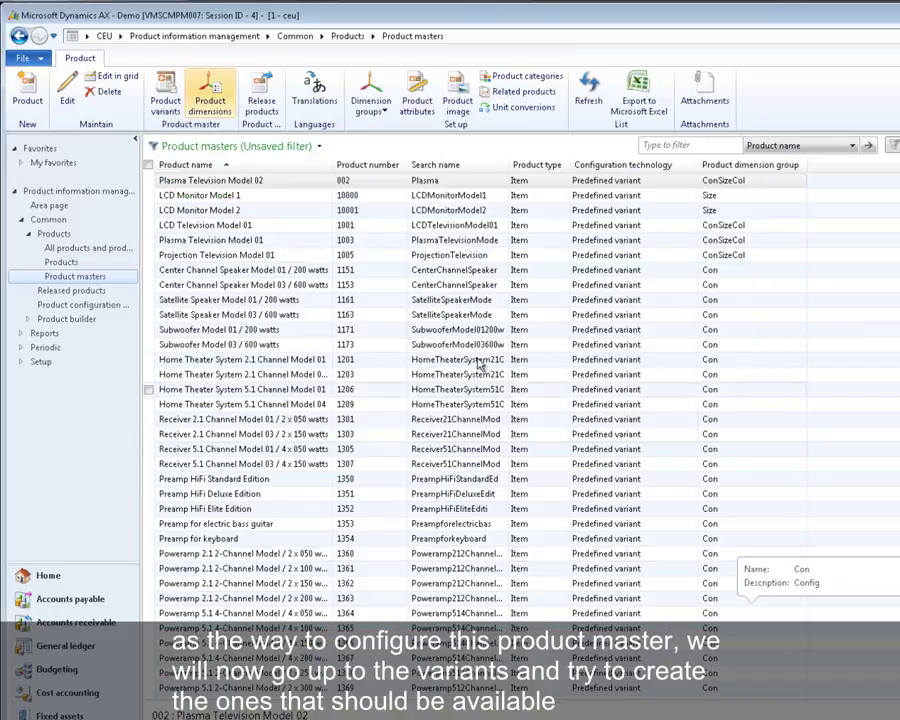
# Step: Open the product variants of Plasma Television Model 02
pyautogui.click(163, 100)
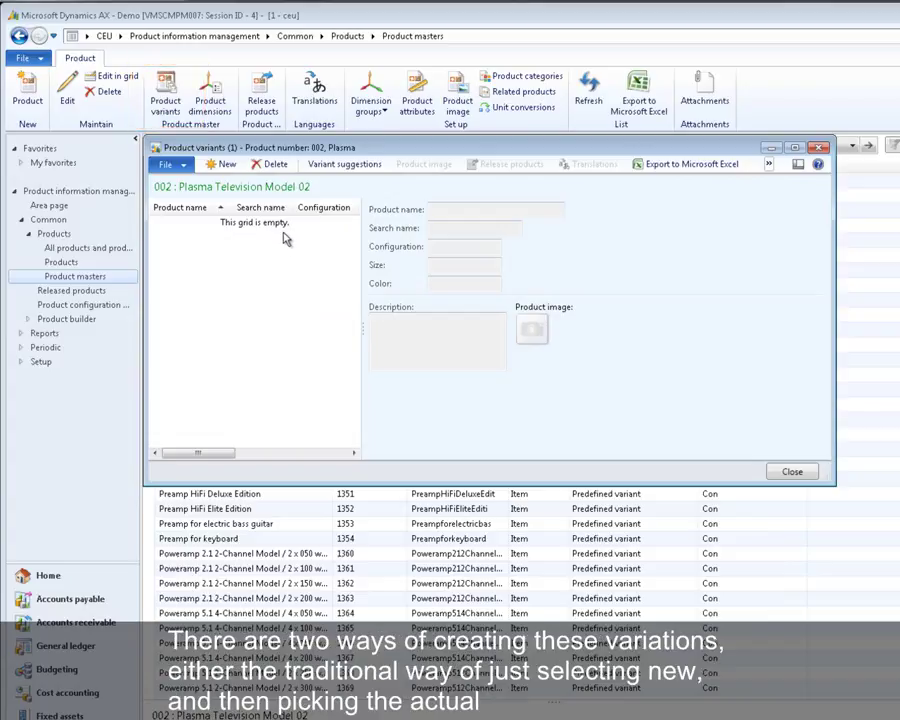
pyautogui.click(224, 167)
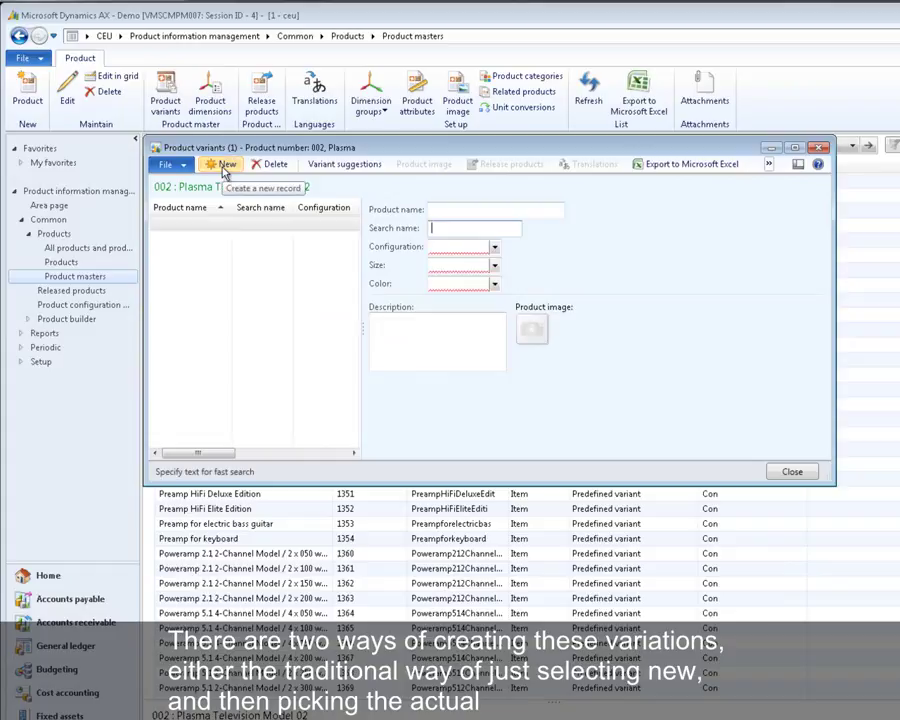
pyautogui.click(493, 250)
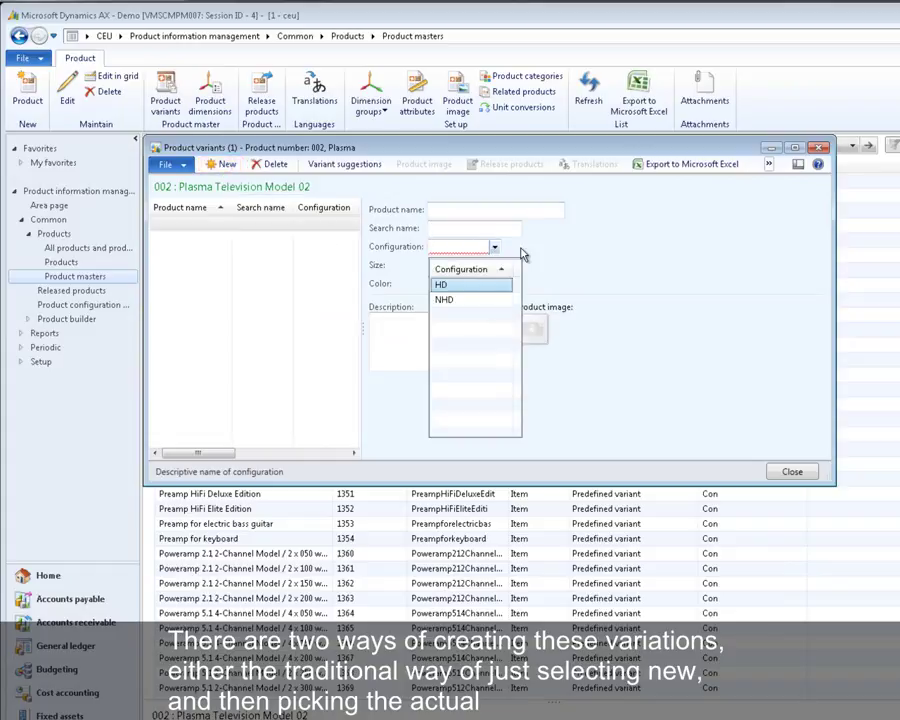
pyautogui.press('Escape')
pyautogui.click(494, 265)
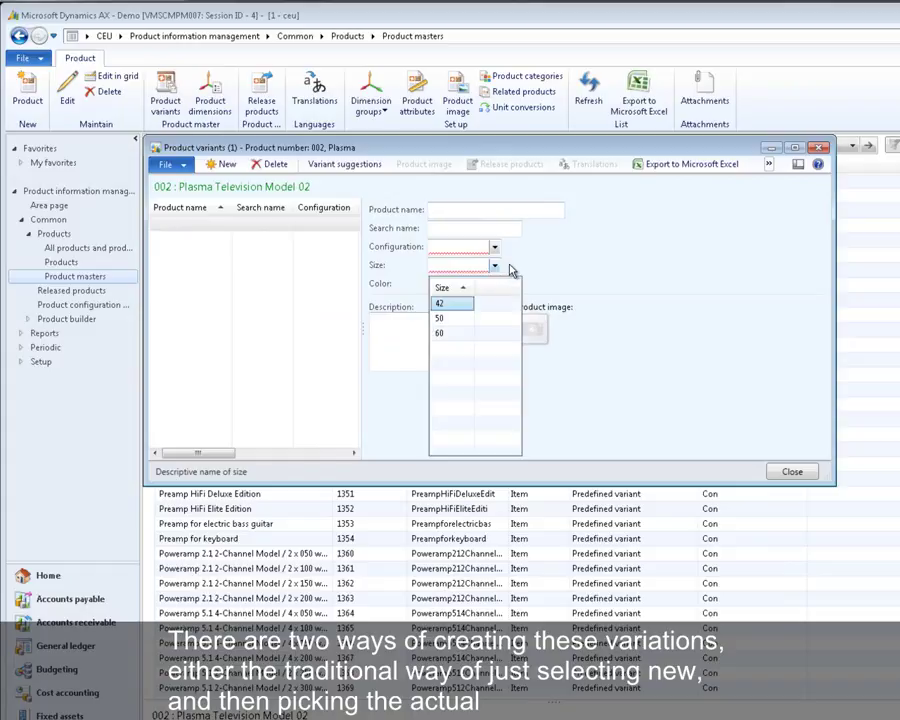
pyautogui.press('Escape')
pyautogui.click(494, 285)
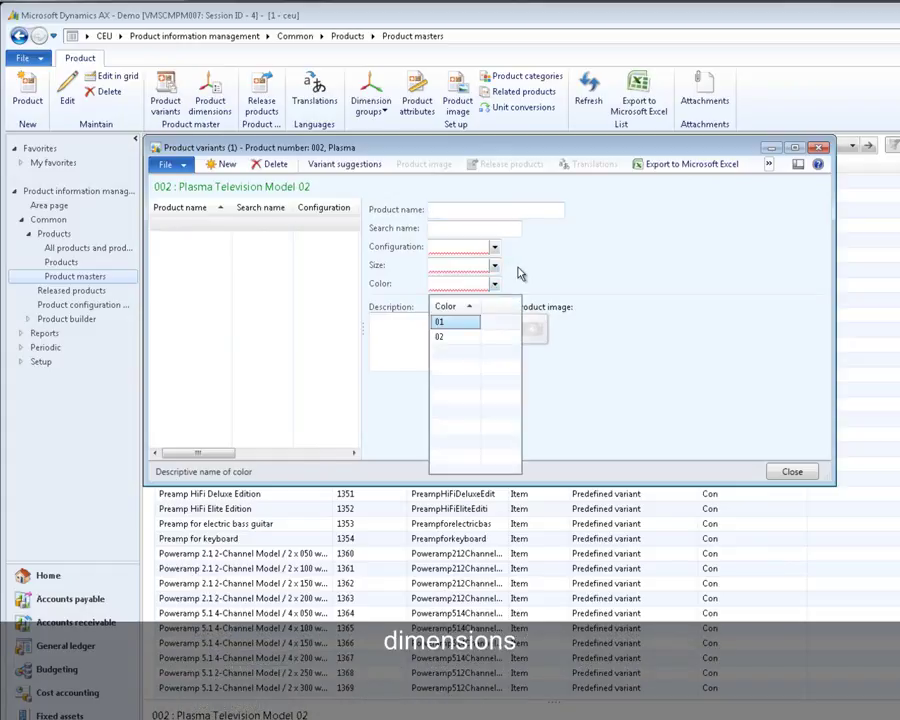
pyautogui.press('Escape')
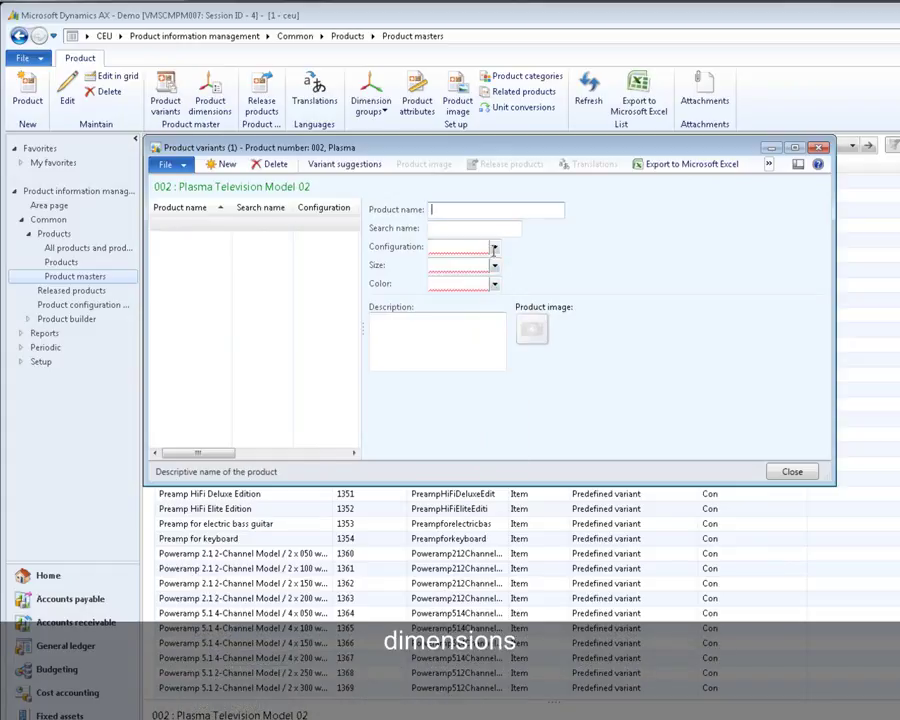
pyautogui.click(266, 167)
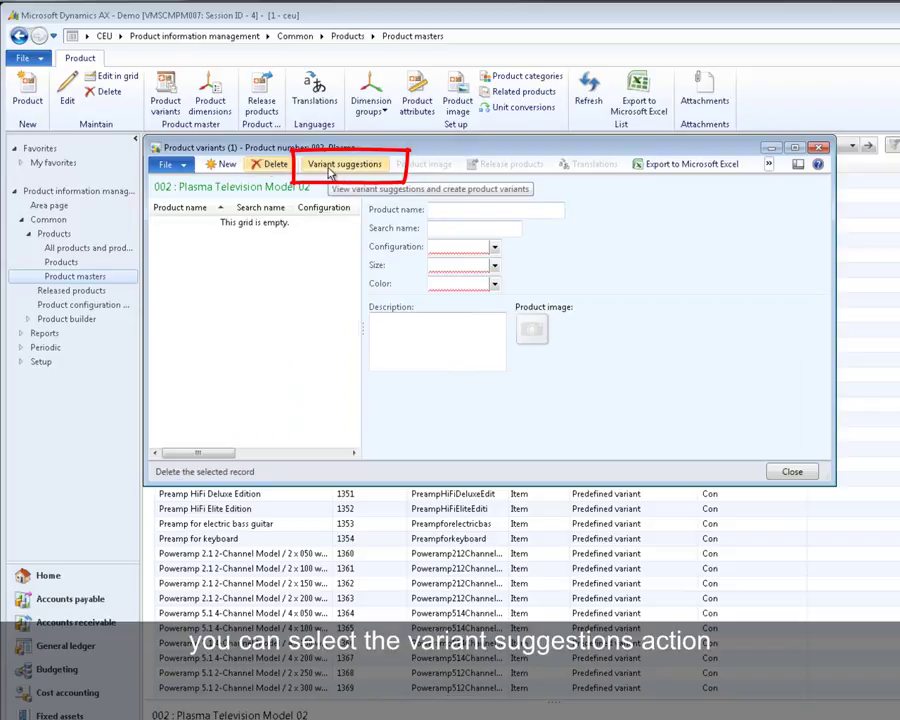
# Step: Generate variant suggestions for product 002 and create all of the suggested variants
pyautogui.click(329, 166)
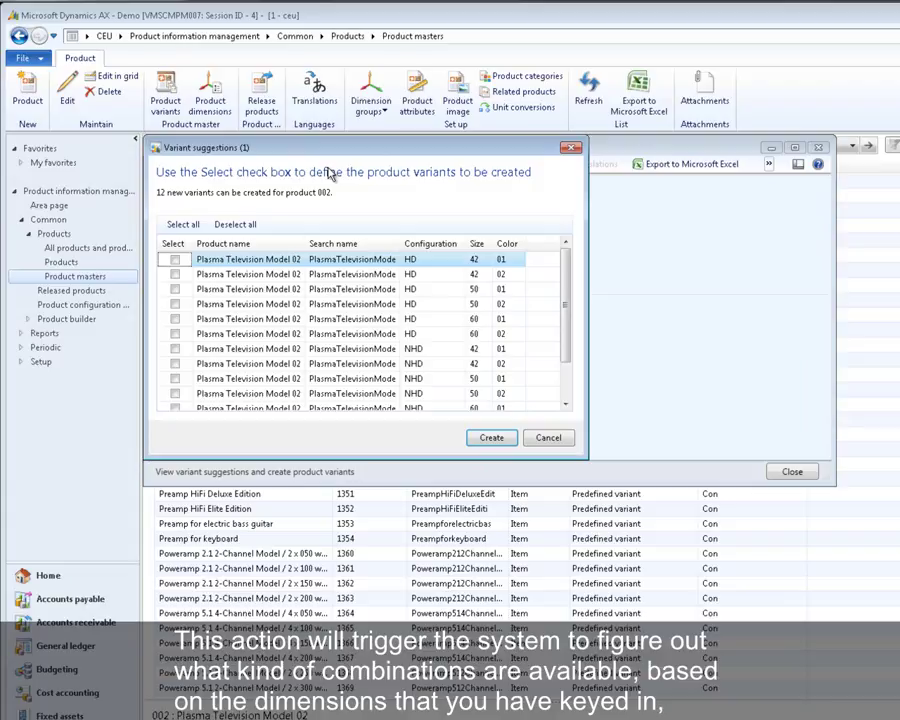
pyautogui.click(184, 226)
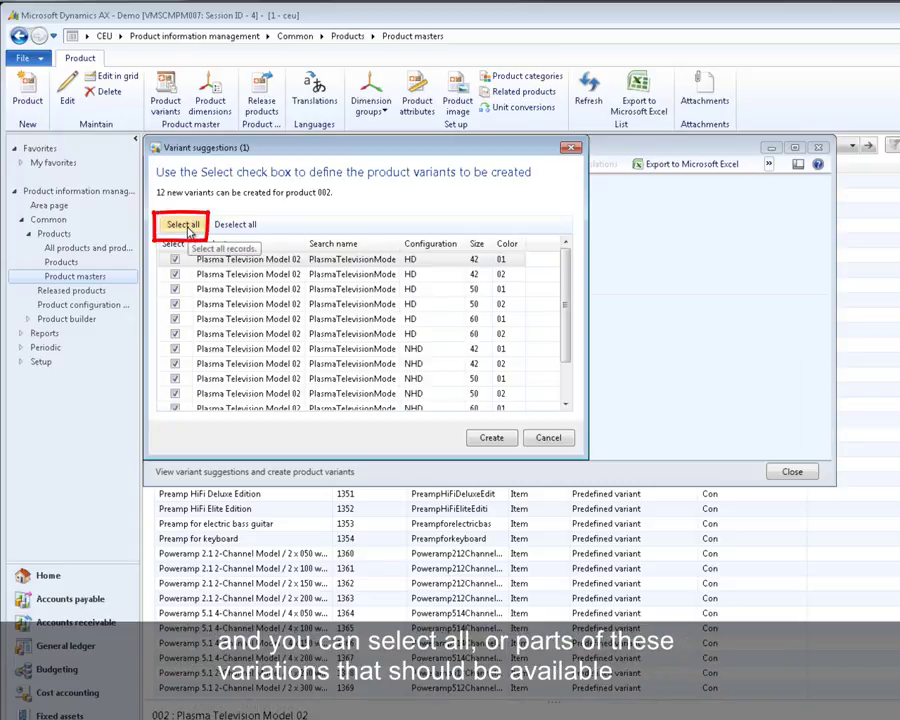
pyautogui.click(501, 439)
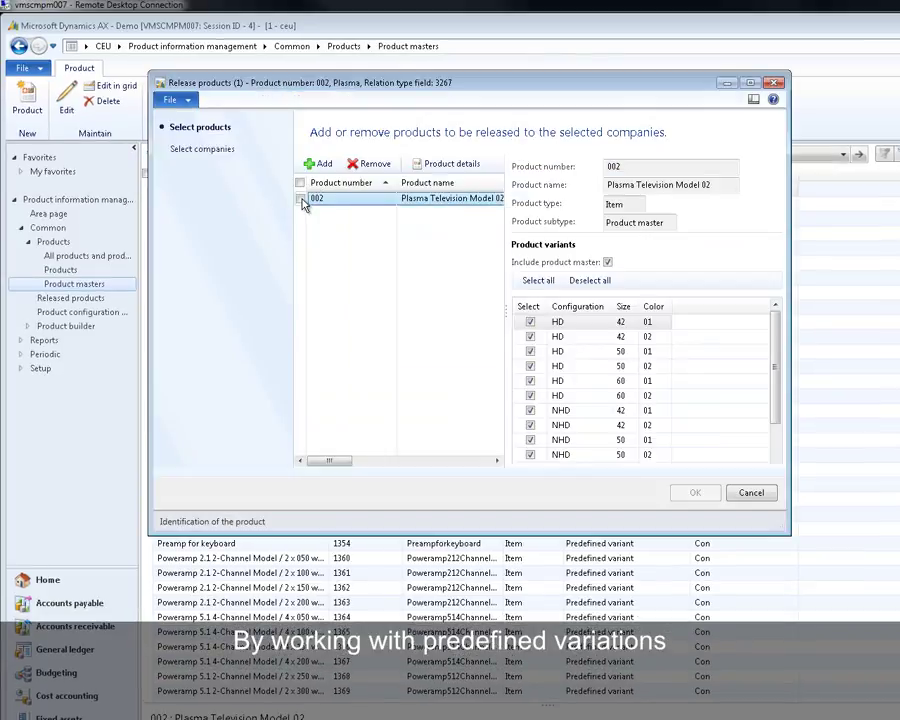
# Step: Select product 002 for release, excluding the HD variants 42/color 02, 50/color 01, 60/color 01 and 60/color 02
pyautogui.click(302, 199)
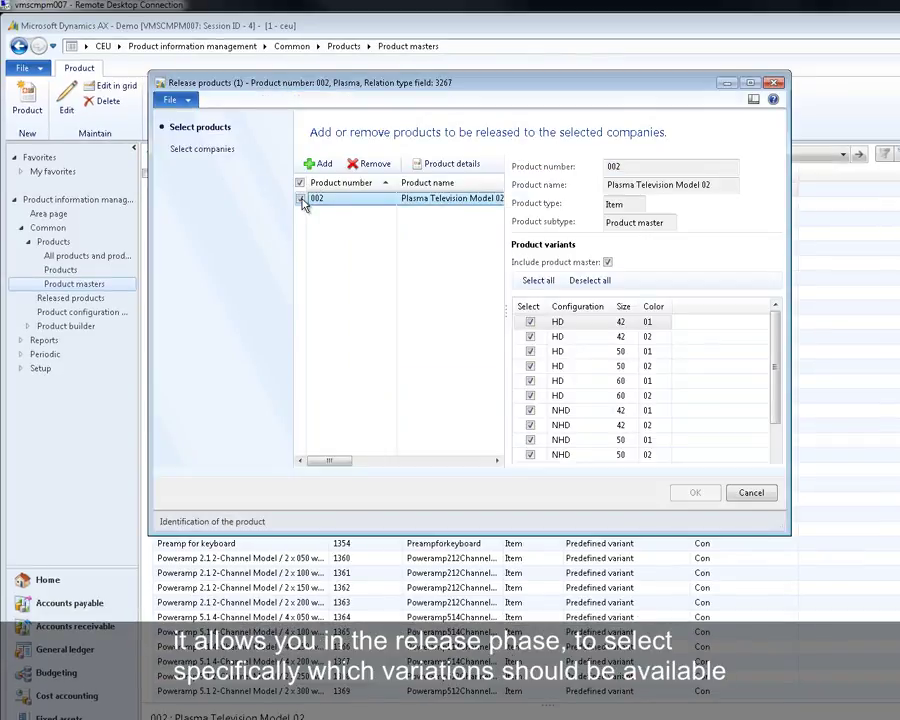
pyautogui.click(530, 338)
pyautogui.click(530, 351)
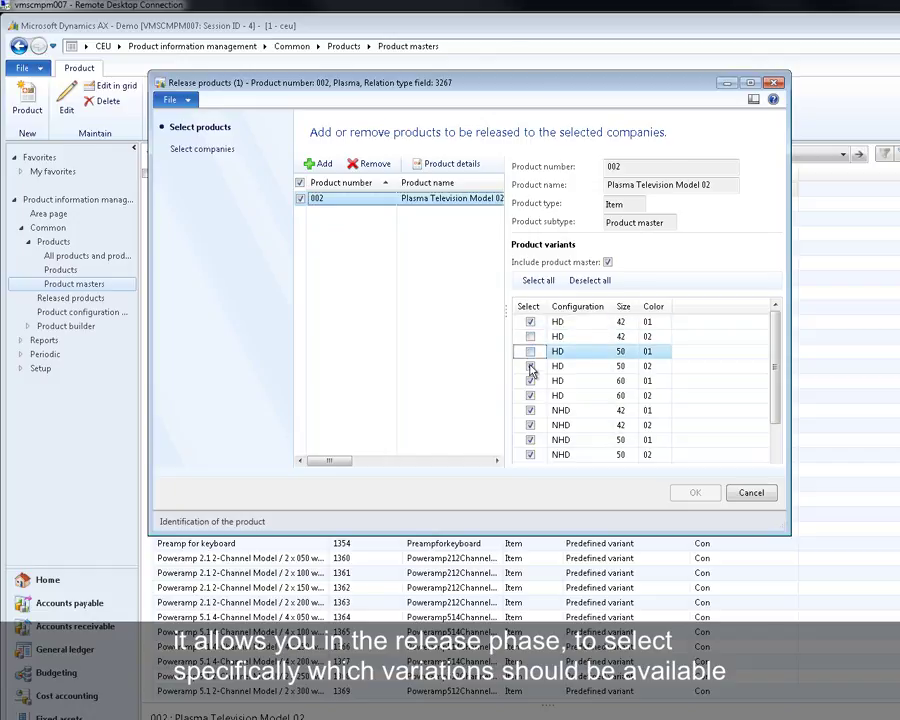
pyautogui.click(530, 381)
pyautogui.click(530, 396)
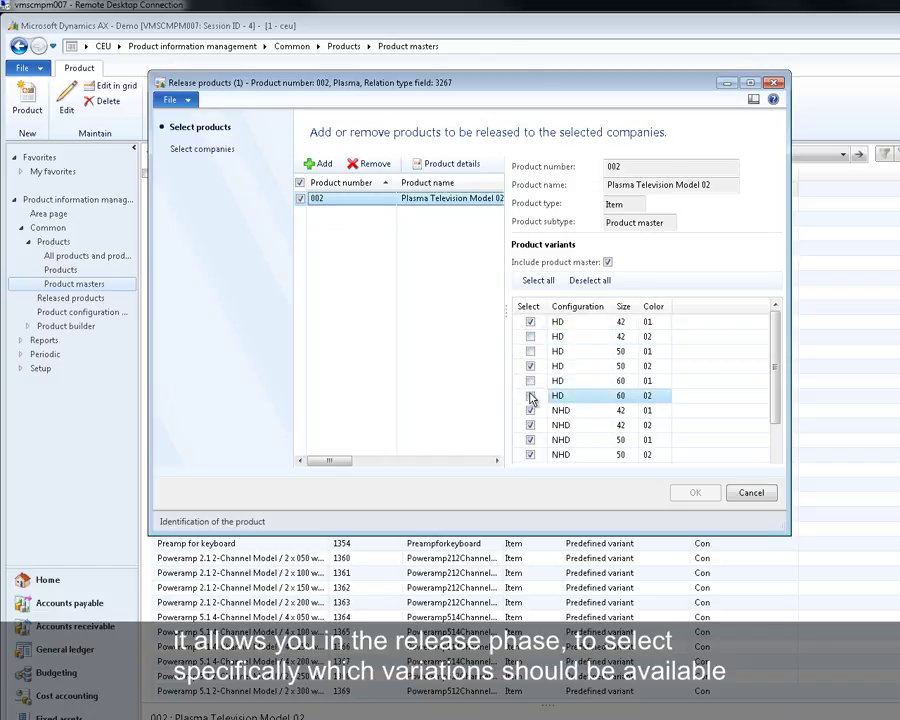
# Step: Authorize the companies SFRA and CERE for the listed product and run the product release session
pyautogui.click(214, 151)
pyautogui.click(300, 224)
pyautogui.click(301, 254)
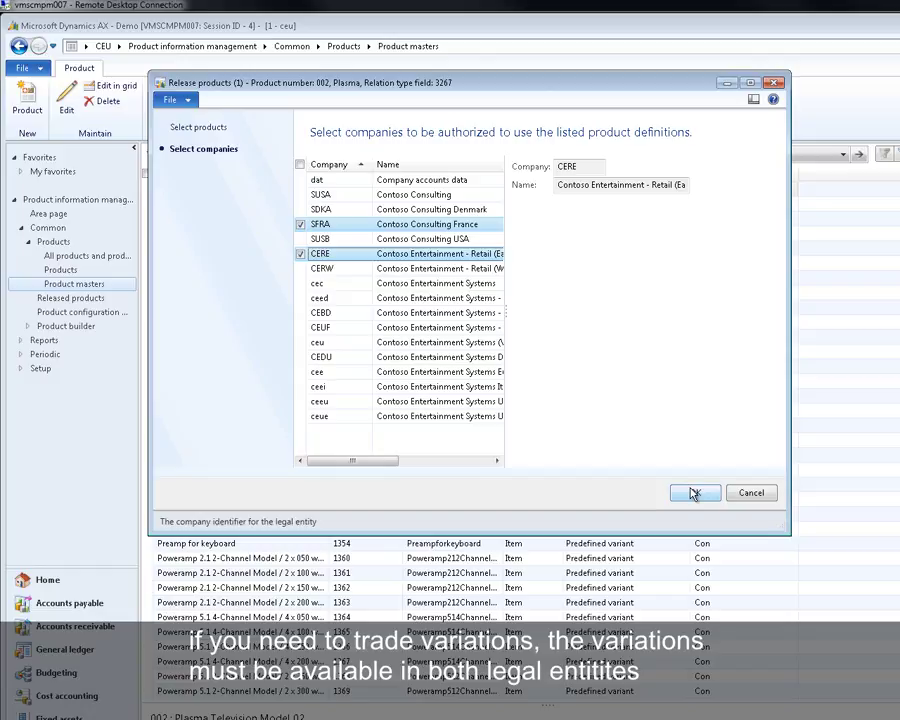
pyautogui.click(693, 493)
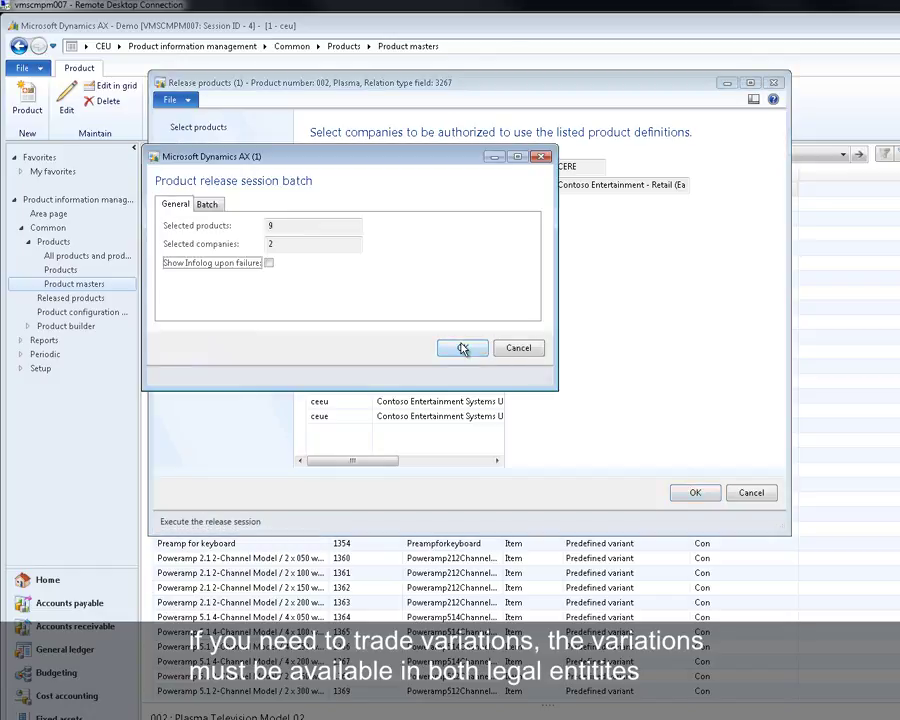
pyautogui.click(461, 345)
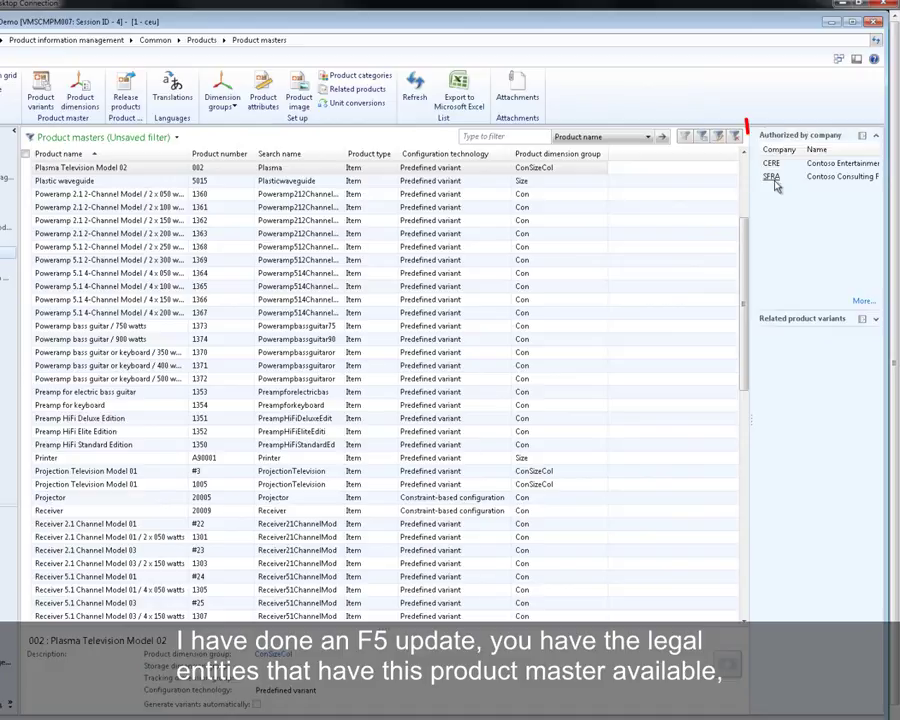
# Step: Show the related product variants of Plasma Television Model 02 in the product masters list
pyautogui.click(875, 318)
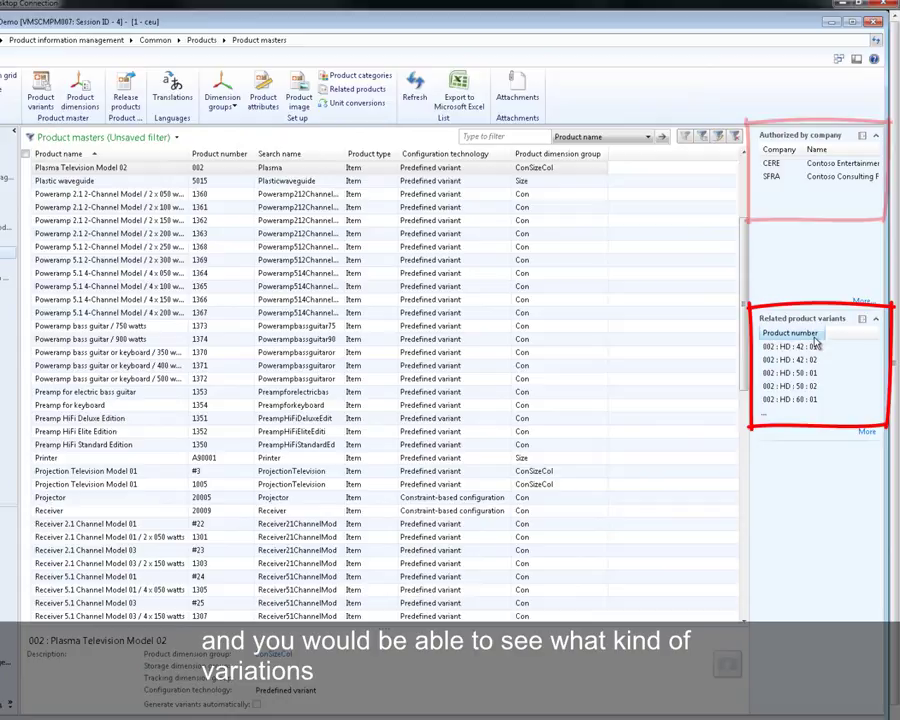